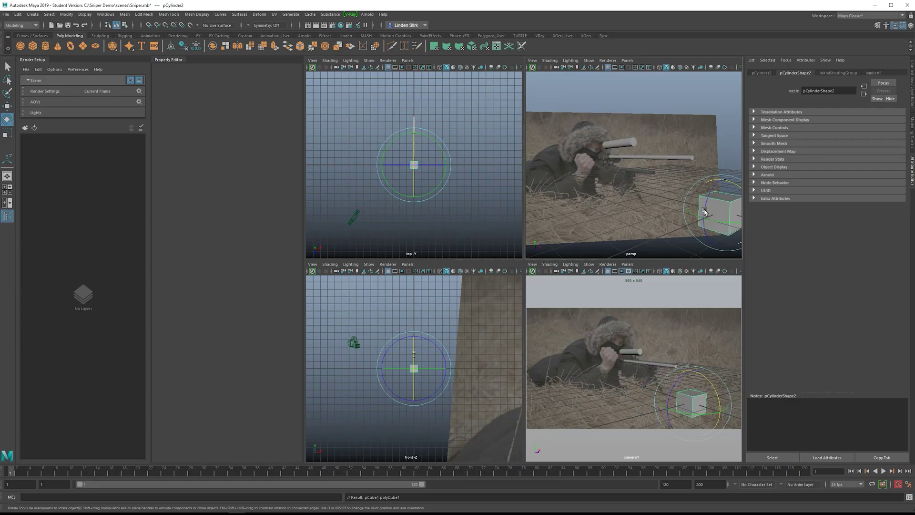
Step: Stretch and restore the cube, switch to Rotate, then maximize the camera1 panel to full size
drag(722, 200, 723, 180)
key(e)
key(space)
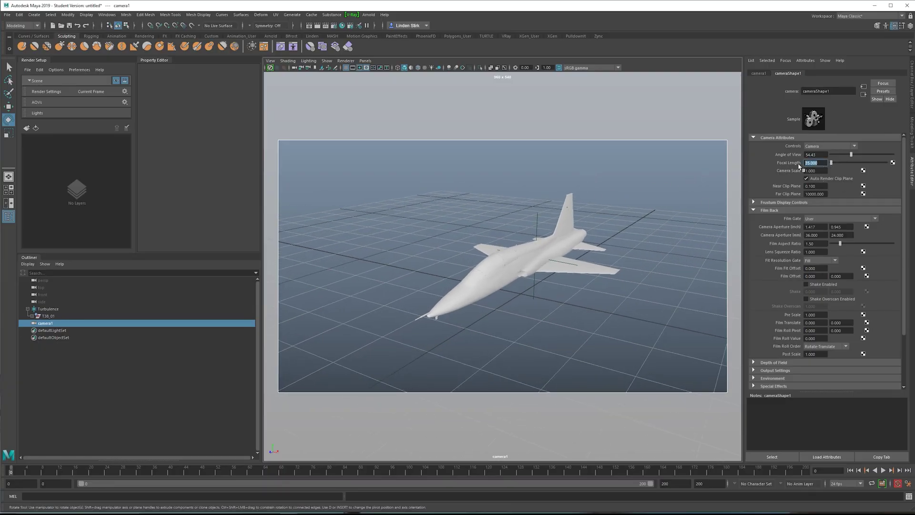
Step: Try an 80 mm focal length on camera1 and pull the camera back to reframe the jet
text(80)
key(Return)
alt+right_drag(600, 205, 538, 218)
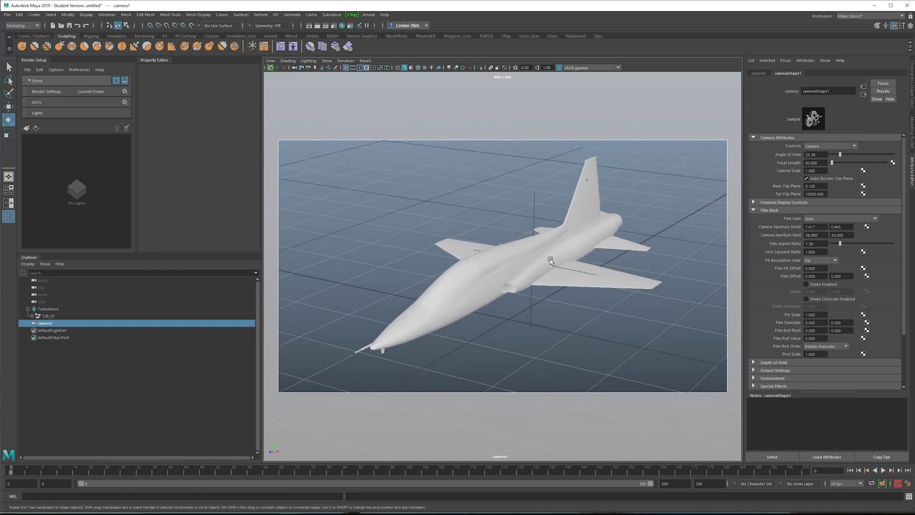
Step: Restore the 35 mm focal length, then move closer and orbit around the jet
key(ctrl+z)
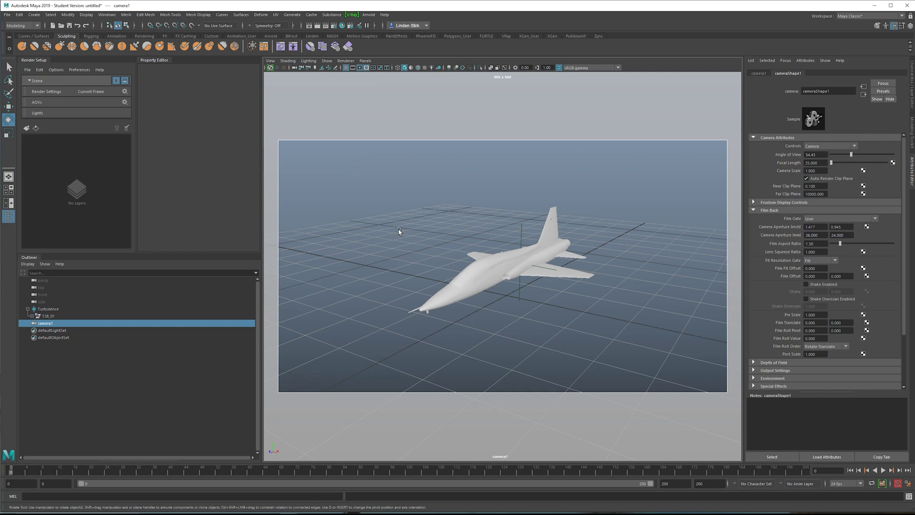
alt+right_drag(401, 231, 478, 224)
alt+drag(477, 223, 481, 259)
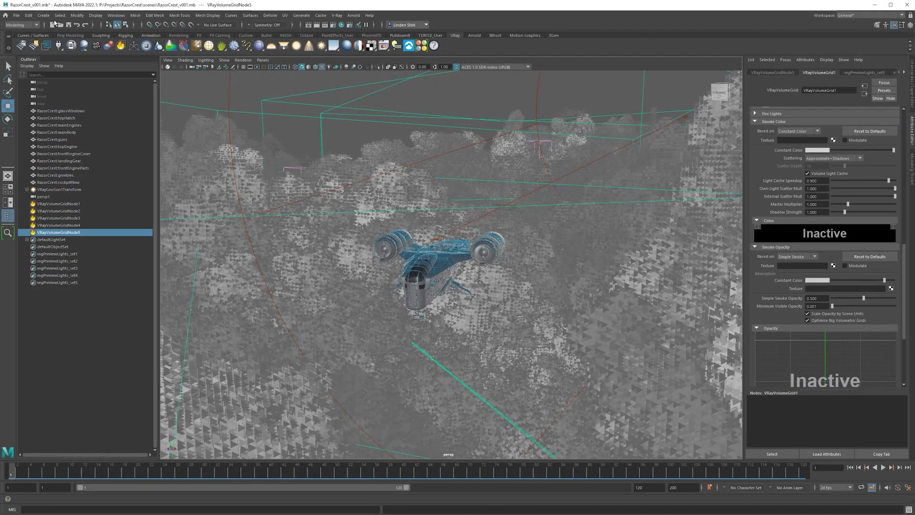
Step: Add a new camera to the scene from the Create > Cameras menu
click(43, 15)
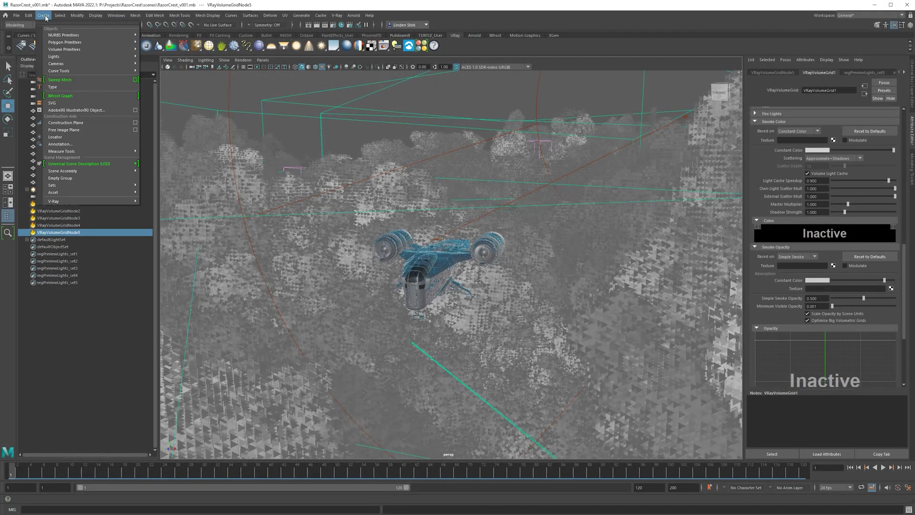
mouse_move(77, 65)
click(165, 65)
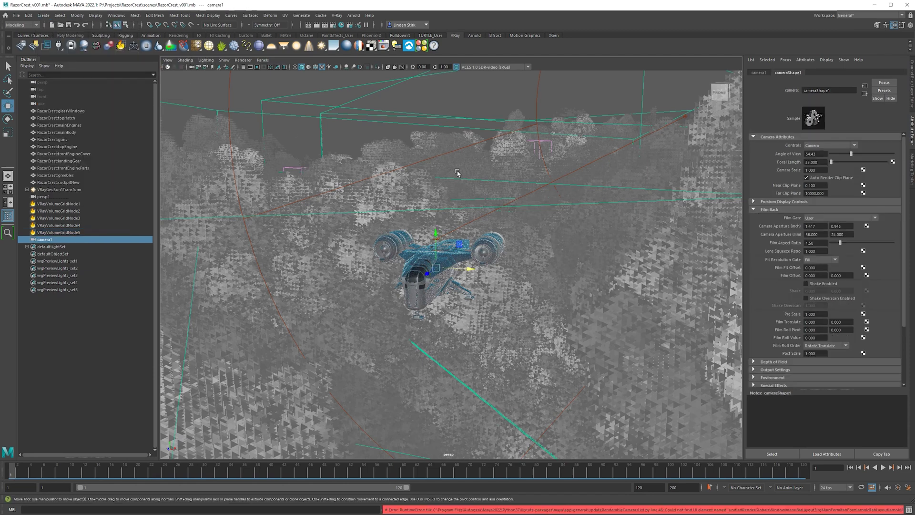
Step: Look through camera1 and orbit it to a three-quarter view above the Razor Crest
right_click(192, 67)
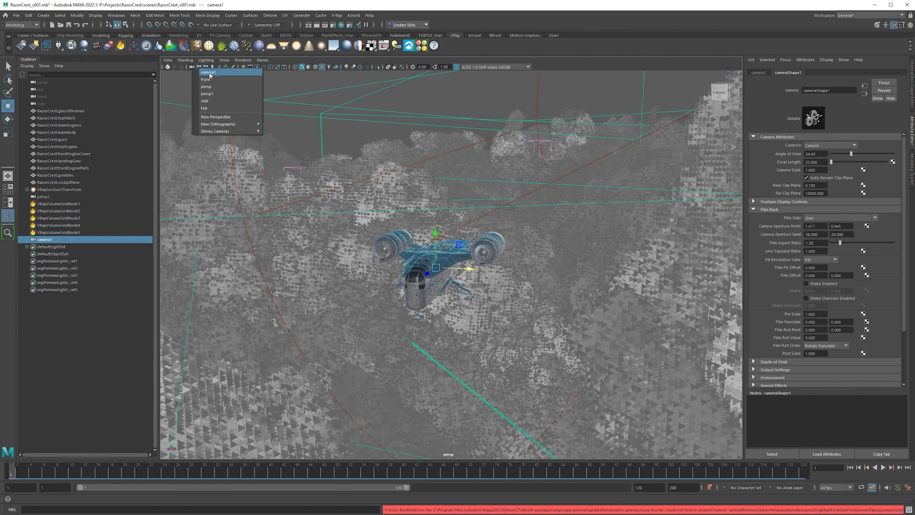
click(208, 71)
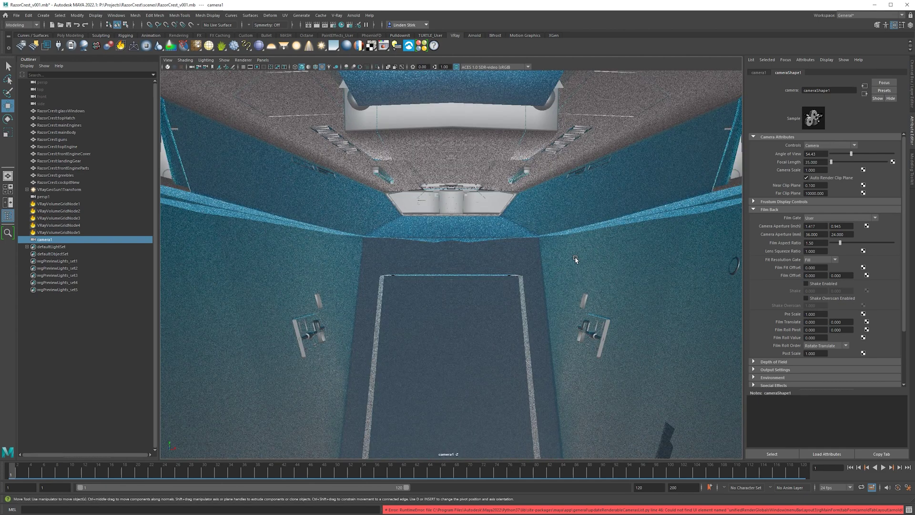
scroll(539, 255, down, 5)
scroll(517, 263, down, 8)
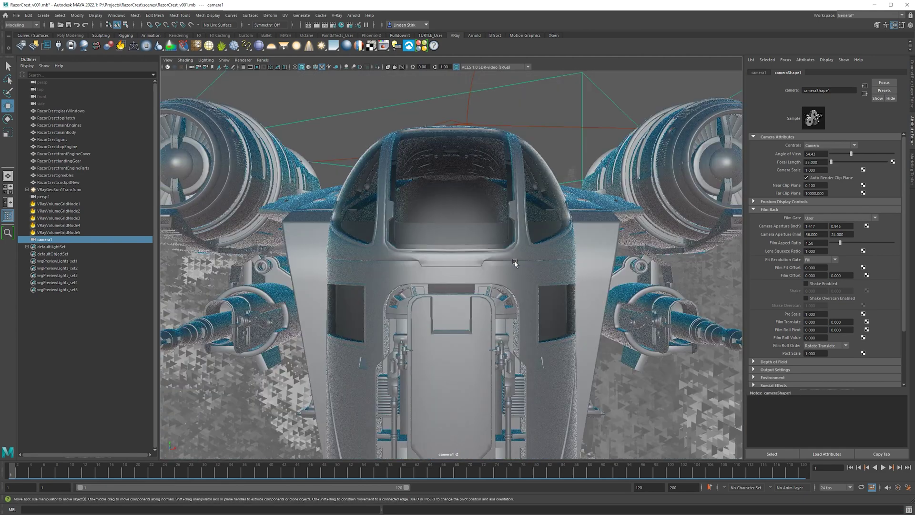
alt+drag(508, 263, 465, 221)
scroll(481, 277, down, 2)
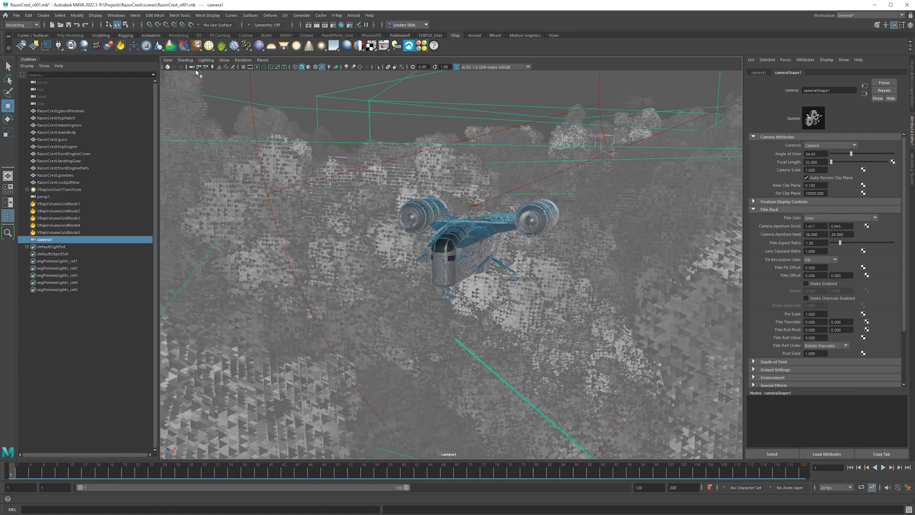
Step: Turn on camera1's resolution gate and dolly and orbit in closer on the ship
click(258, 68)
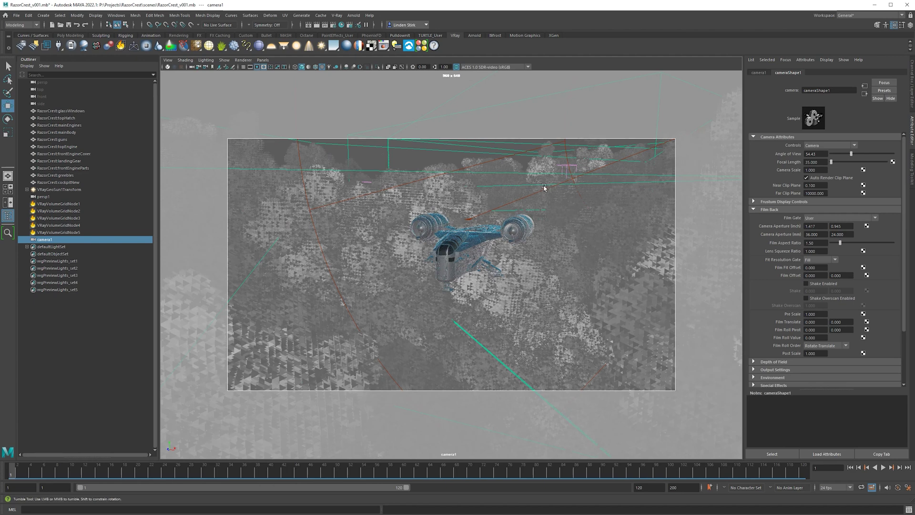
scroll(528, 190, up, 3)
alt+drag(528, 189, 479, 209)
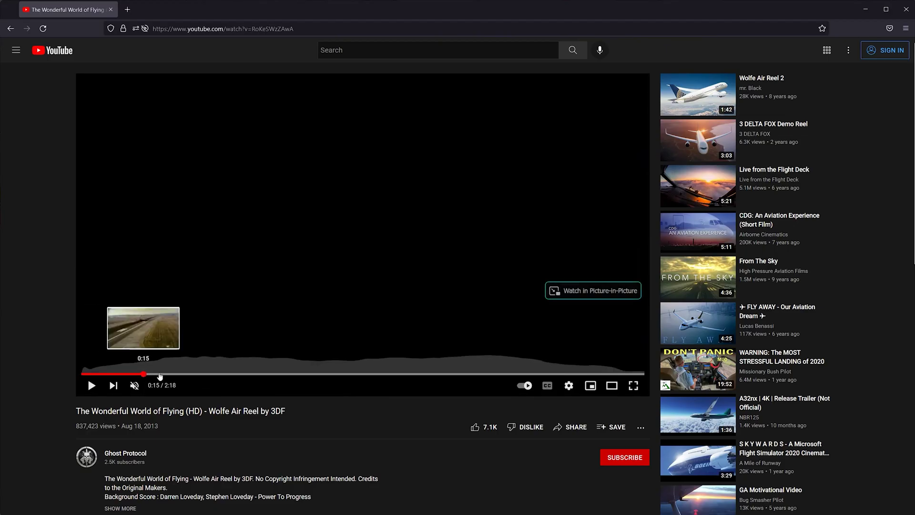
Step: Jump the flying reel to around 0:30 and resume playback
drag(152, 375, 202, 373)
key(space)
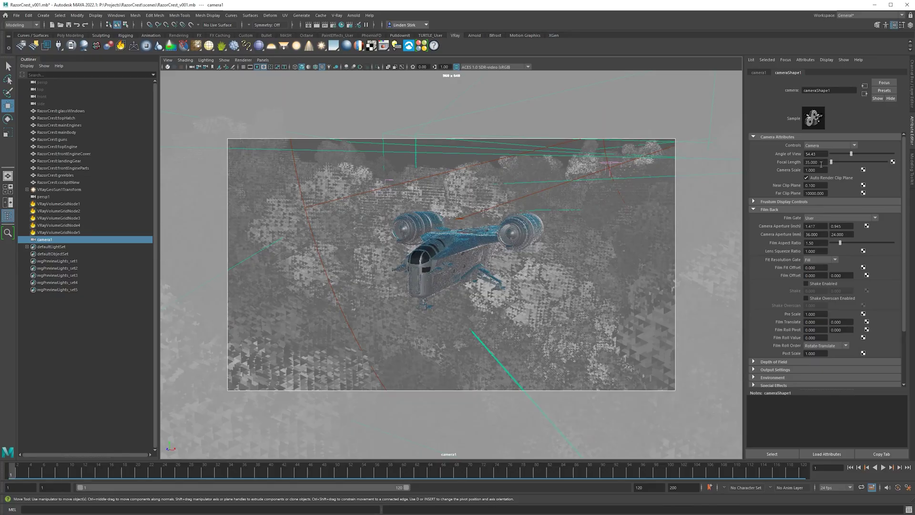
Step: Set camera1 to 16 mm and dolly in for a high close-up of the cockpit and engine
double_click(820, 162)
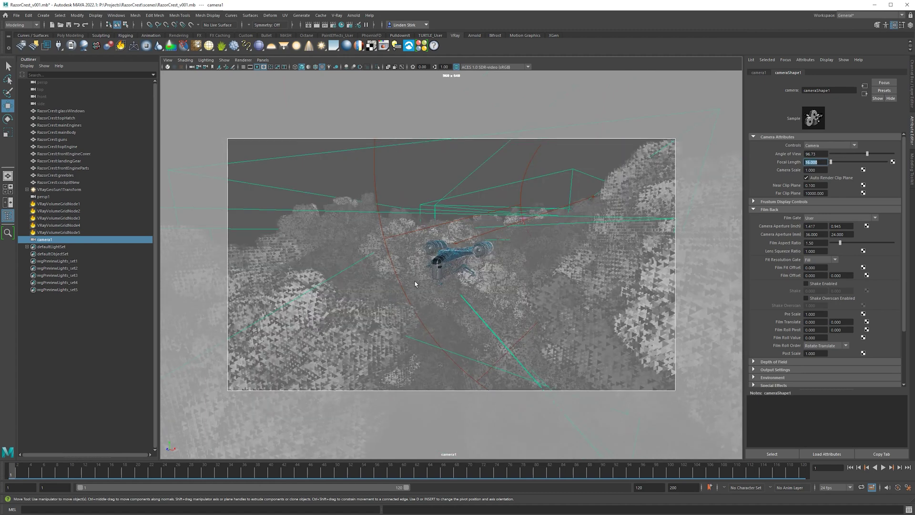
key(ctrl+s)
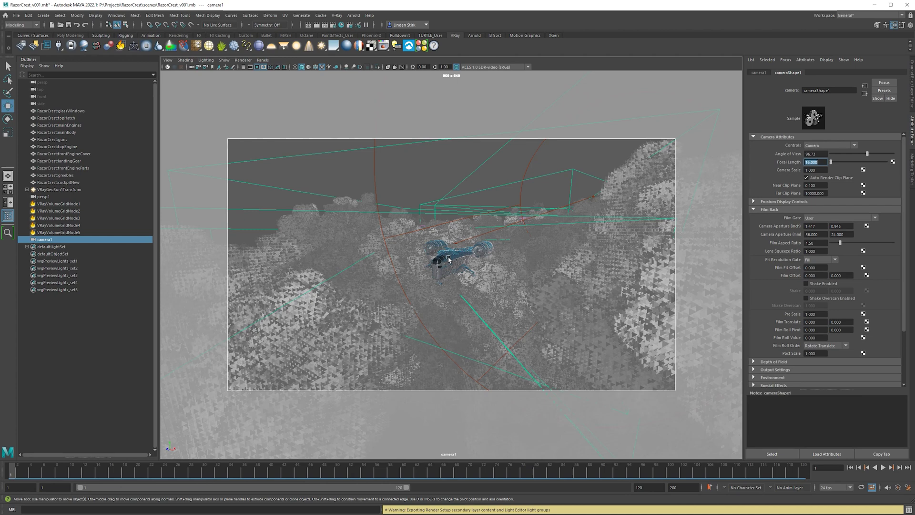
scroll(446, 258, up, 5)
scroll(445, 259, up, 5)
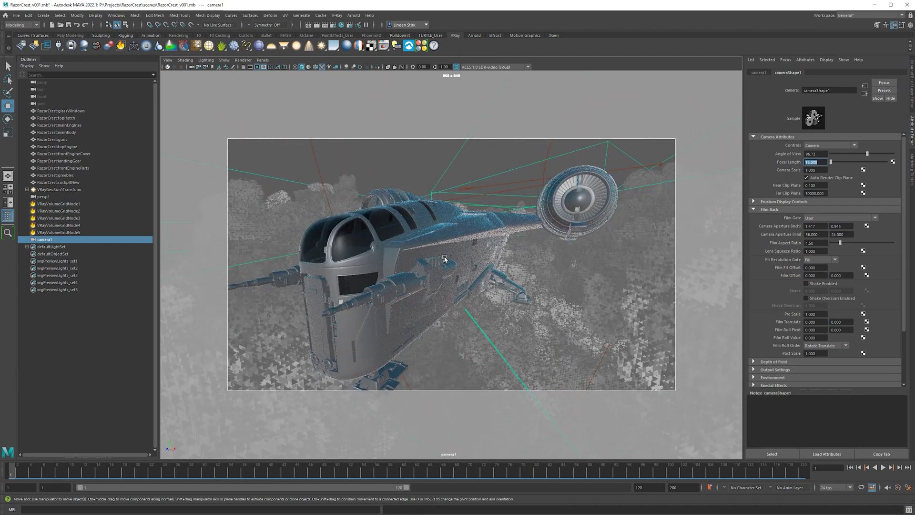
scroll(450, 257, up, 8)
alt+drag(505, 249, 490, 269)
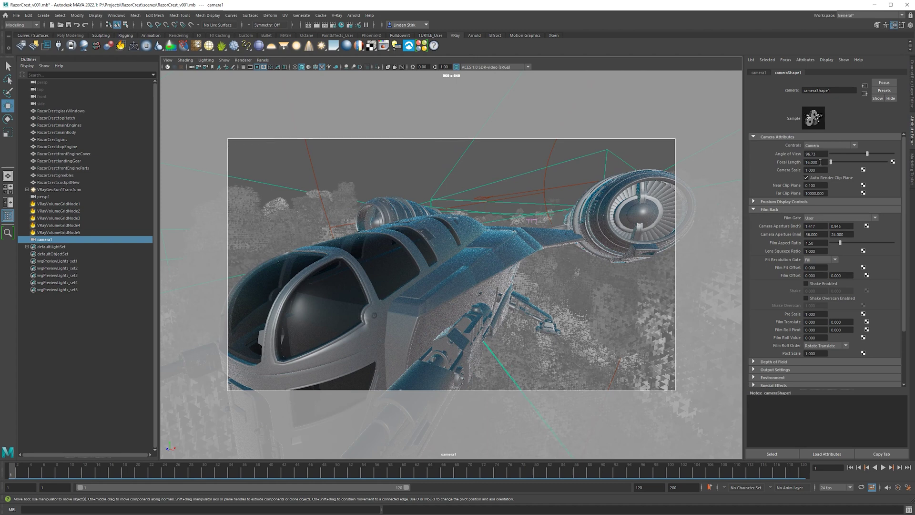
Step: Replace the 16 mm focal length, then orbit, dolly and pan the ship higher and left
drag(819, 162, 778, 166)
key(Return)
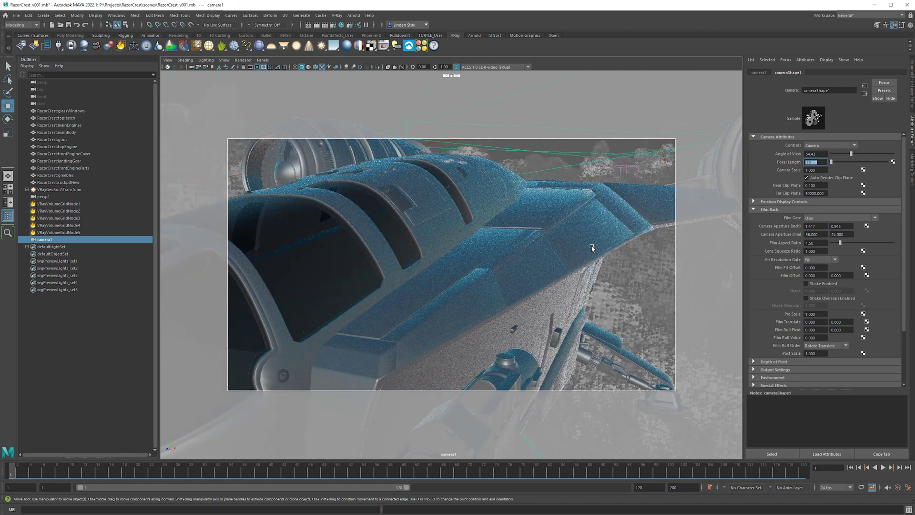
alt+drag(584, 249, 573, 248)
scroll(575, 250, down, 5)
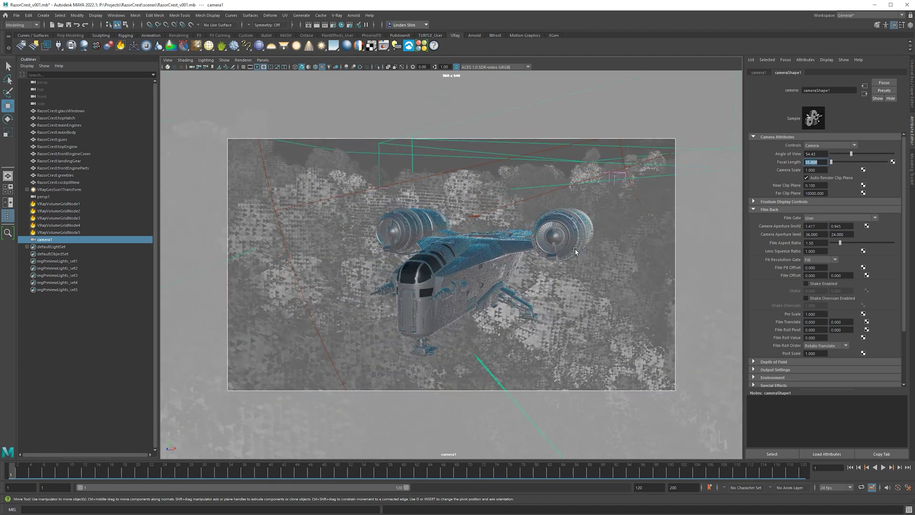
scroll(575, 251, up, 3)
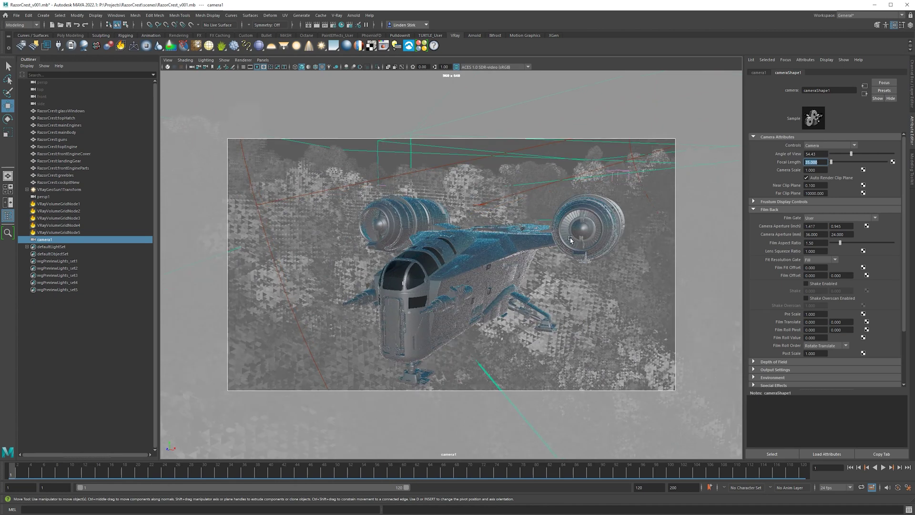
alt+middle_drag(566, 230, 554, 218)
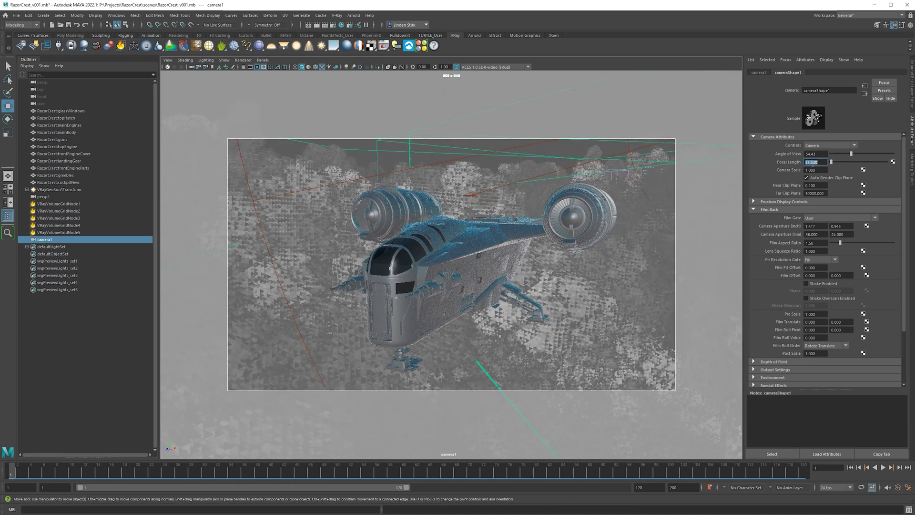
Step: Try 50 mm, then settle on 80 mm focal length, re-aiming camera1 at the Razor Crest
text(50)
key(Return)
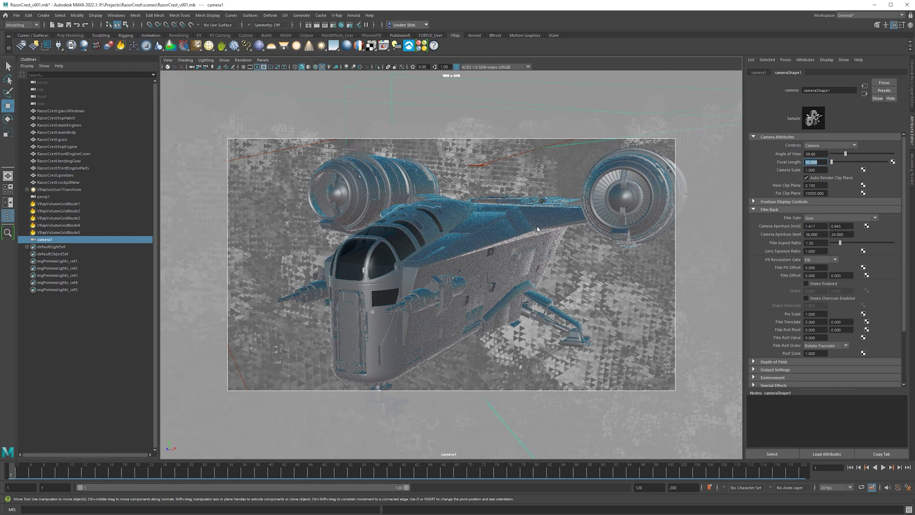
alt+drag(536, 229, 538, 231)
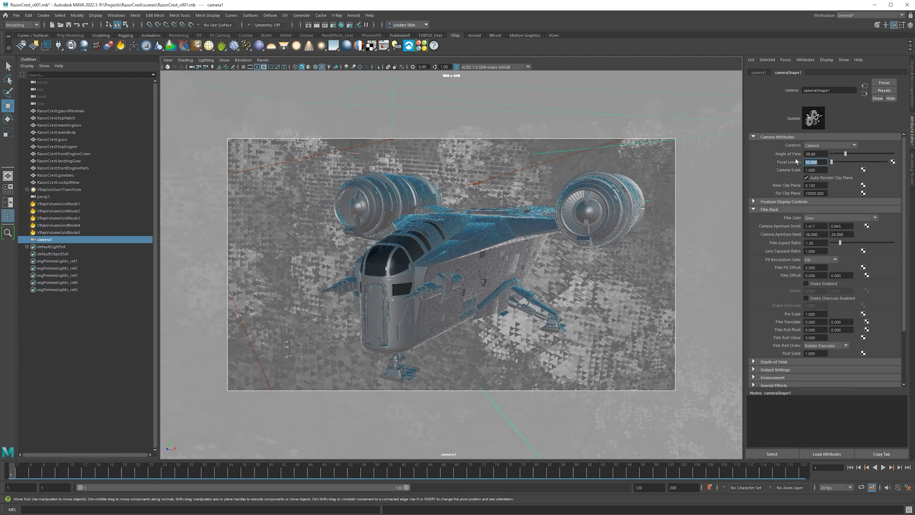
key(Return)
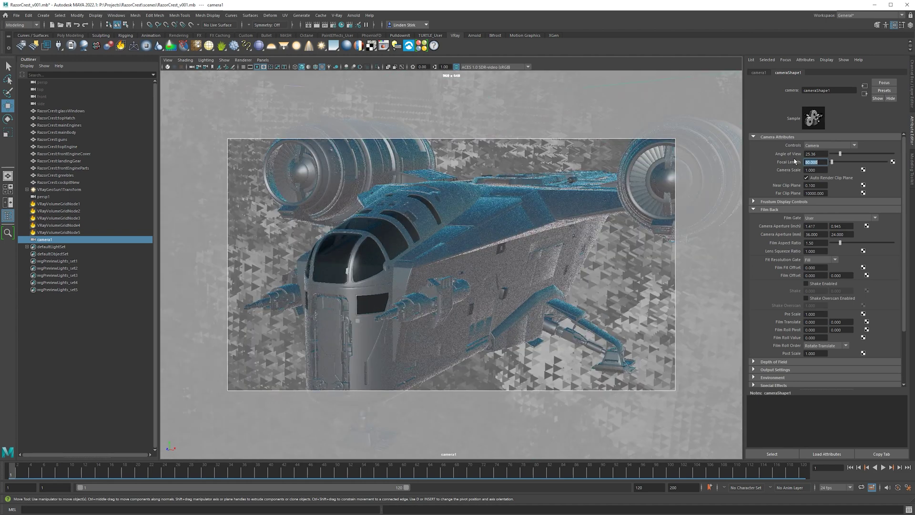
alt+drag(519, 246, 534, 242)
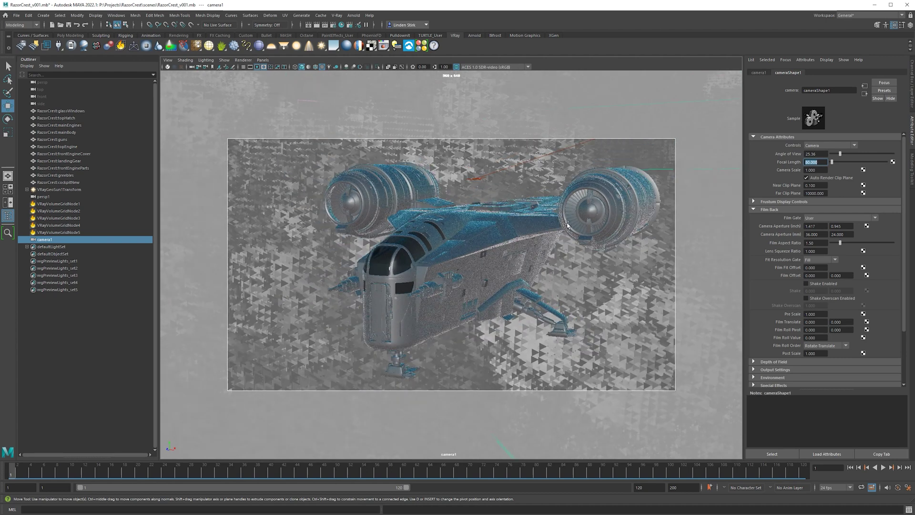
Step: Set camera1 to 200 mm, dolly back, and orbit so the ship faces right
alt+drag(568, 225, 574, 223)
text(20)
text(0)
key(Return)
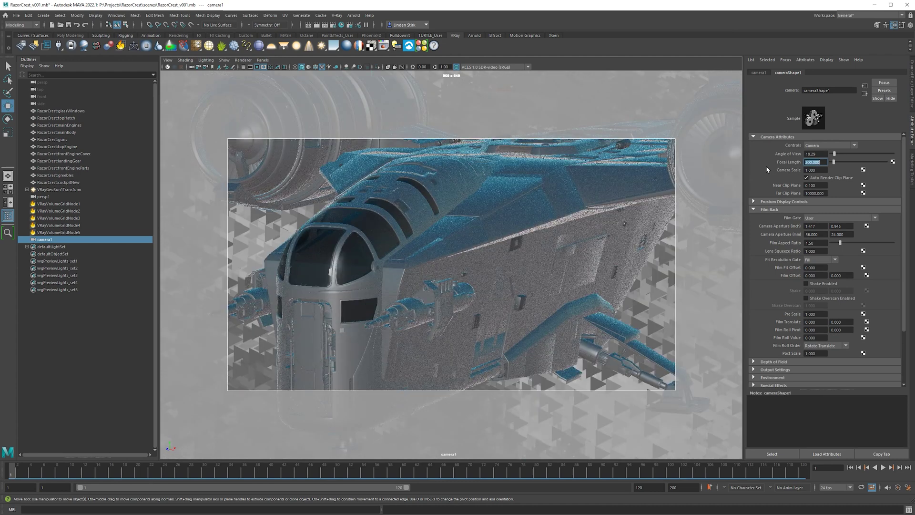
scroll(482, 309, down, 3)
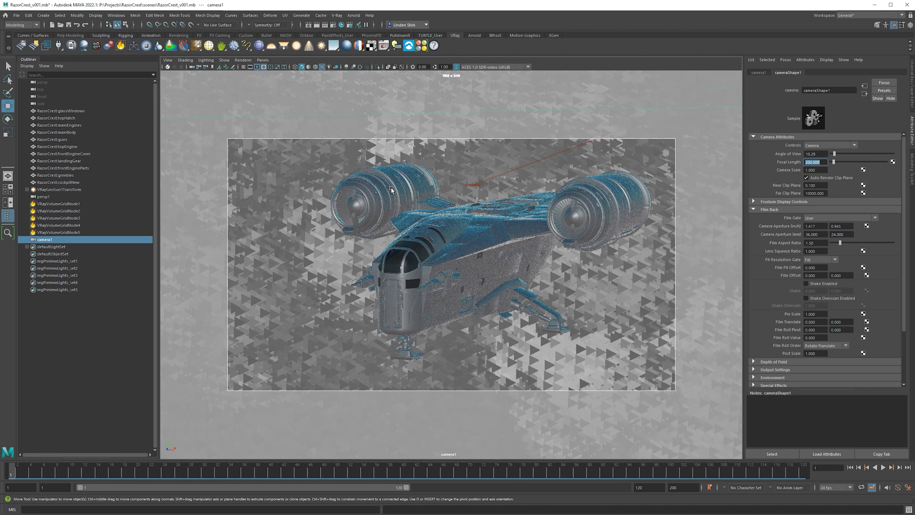
alt+drag(453, 238, 426, 247)
Step: Reset the focal length to 80 mm, dolly in, and tumble to a front three-quarter view filling the gate
drag(824, 162, 782, 162)
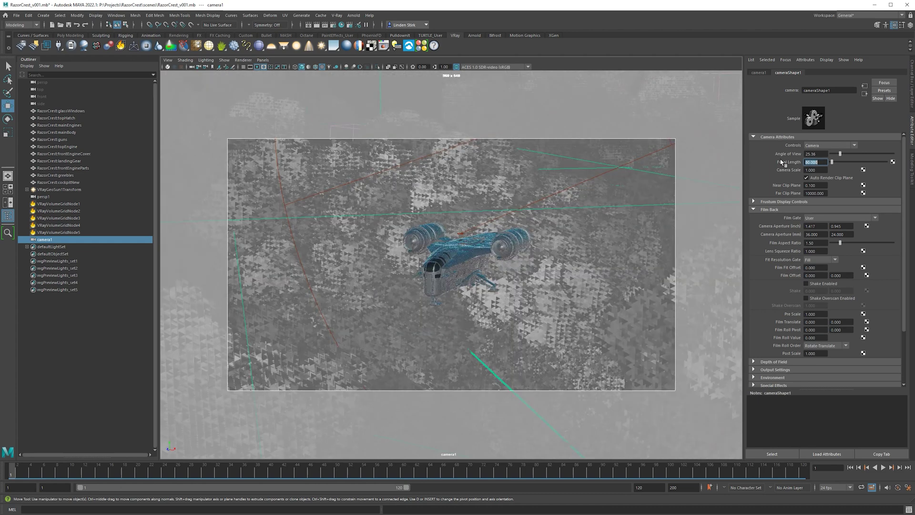
scroll(505, 224, up, 5)
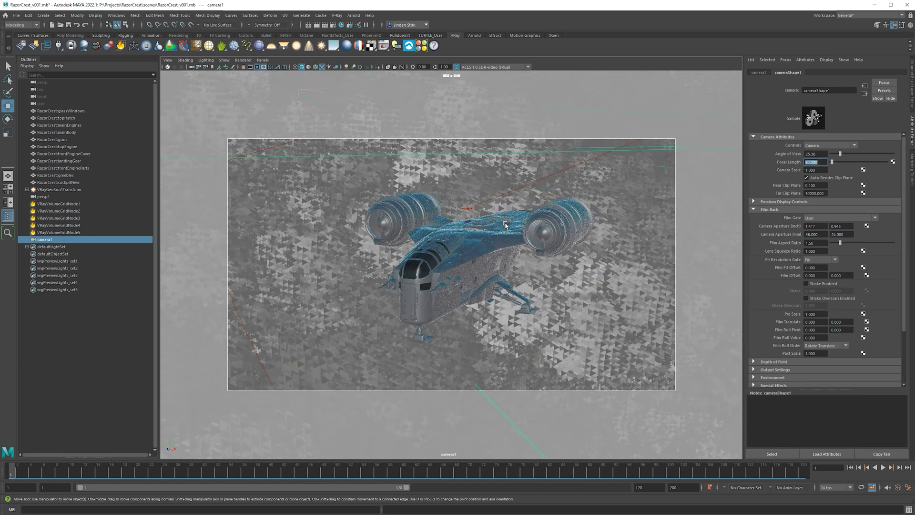
scroll(506, 224, up, 3)
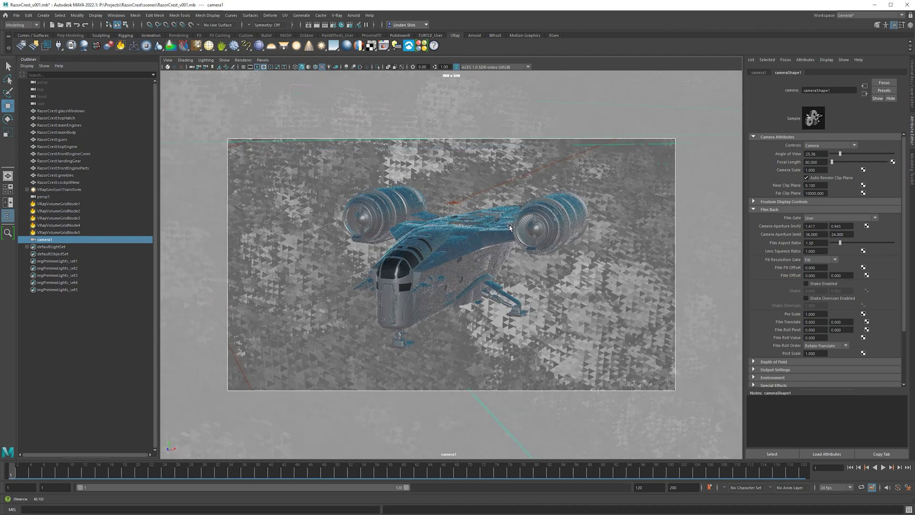
scroll(509, 226, up, 4)
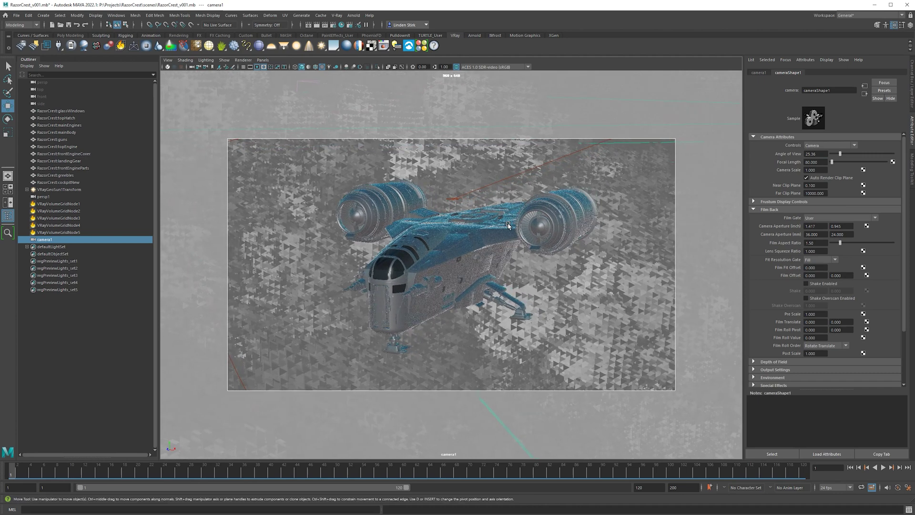
scroll(508, 226, up, 2)
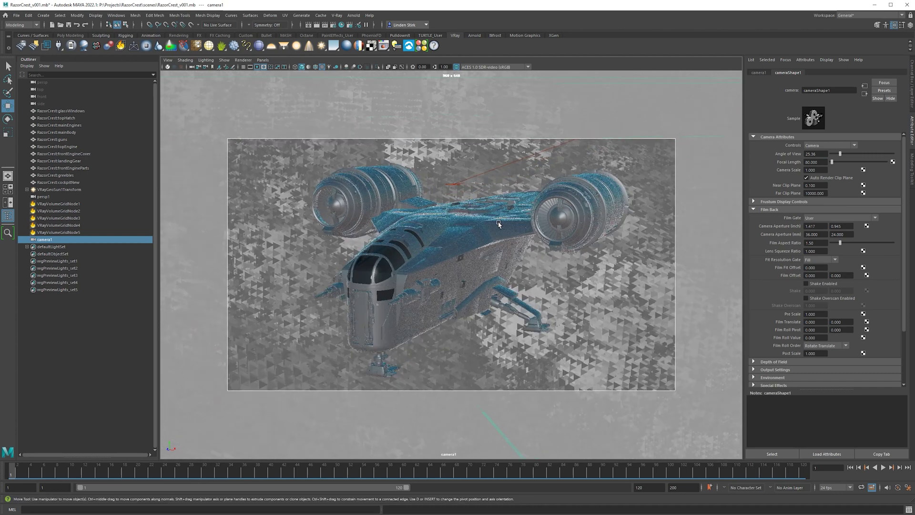
scroll(498, 224, down, 2)
key(alt)
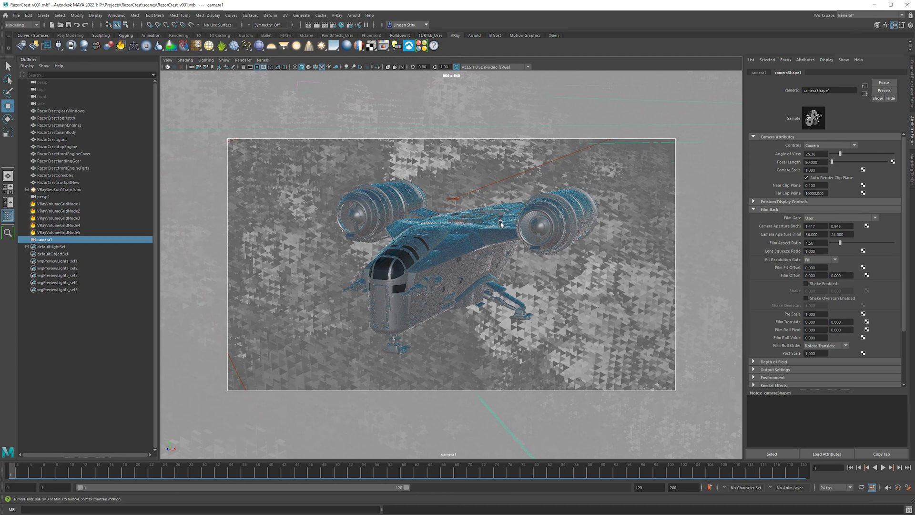
alt+drag(501, 223, 505, 222)
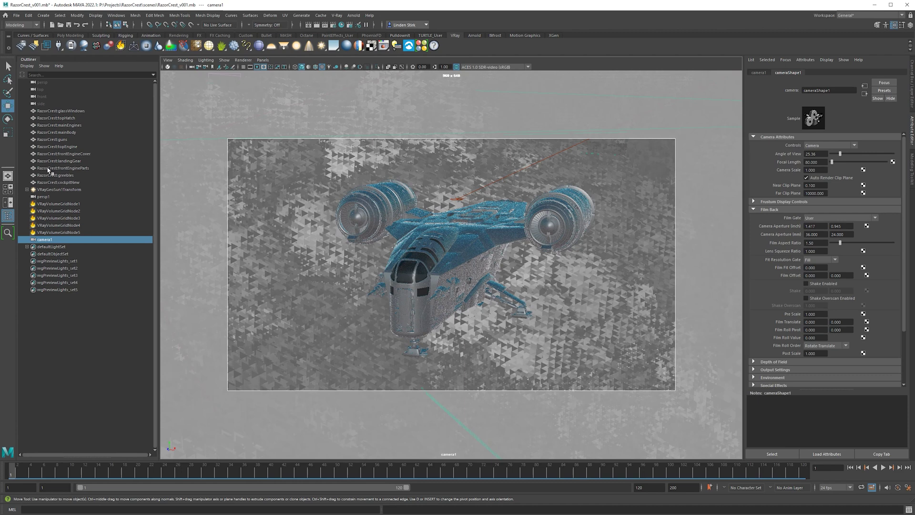
Step: Select the ship parts from glassWindows through cockpitNew and group them
click(57, 111)
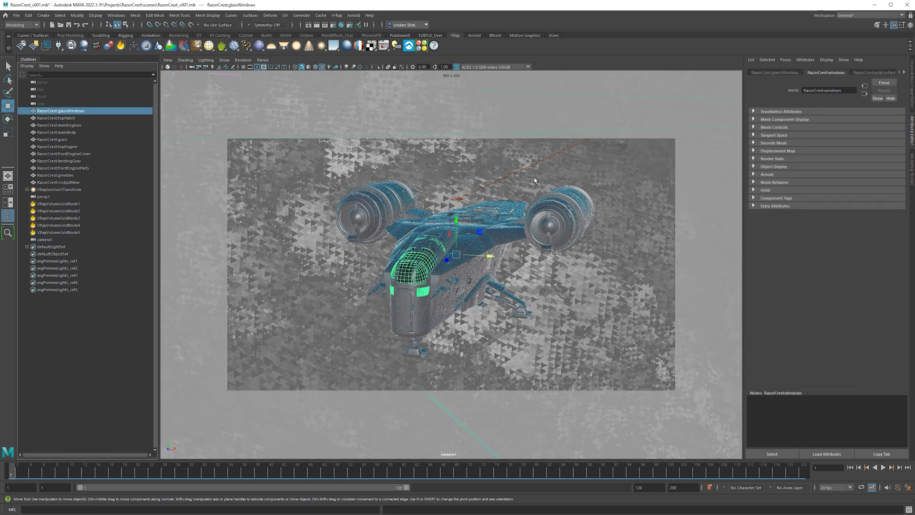
alt+drag(534, 180, 509, 169)
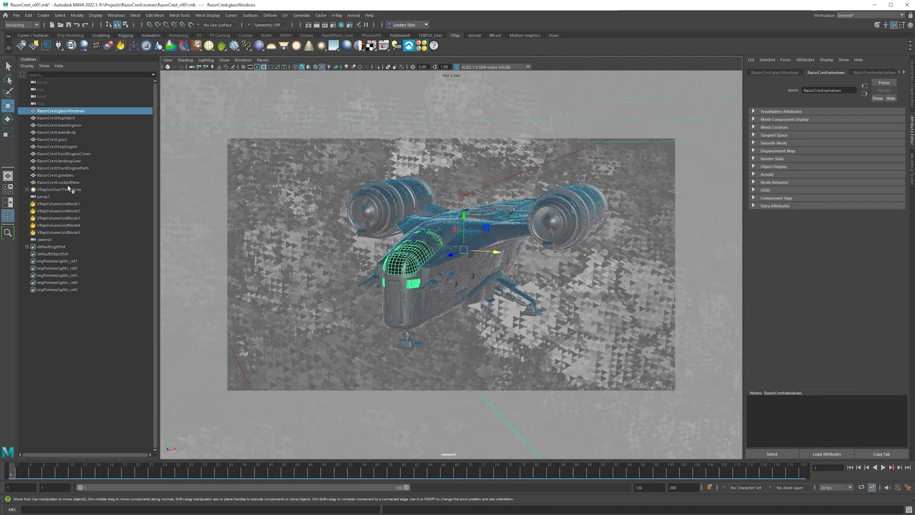
shift+click(70, 182)
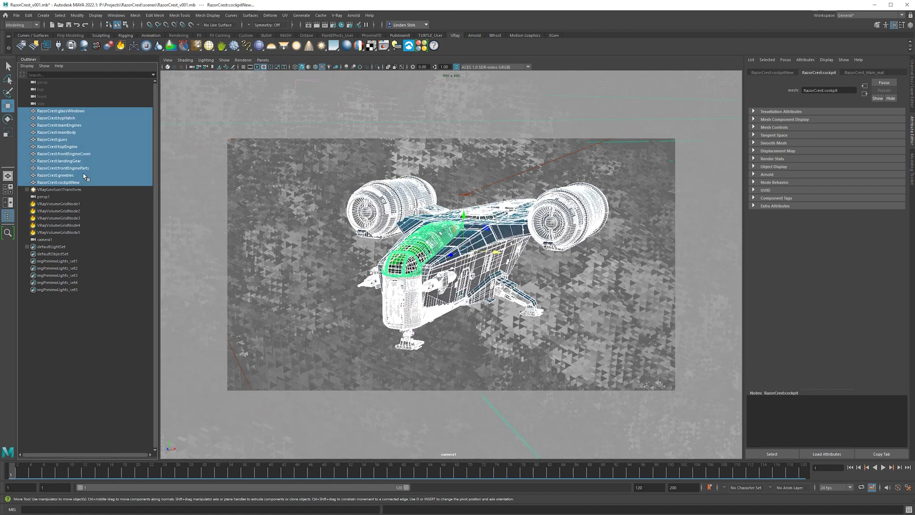
key(ctrl+g)
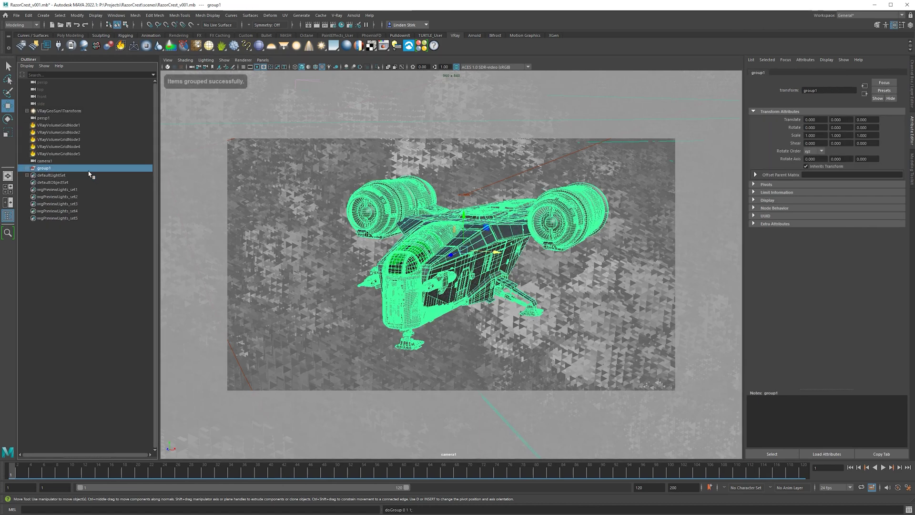
Step: Rename the group razor_crest and rotate it to about -22.7° around Z
double_click(58, 167)
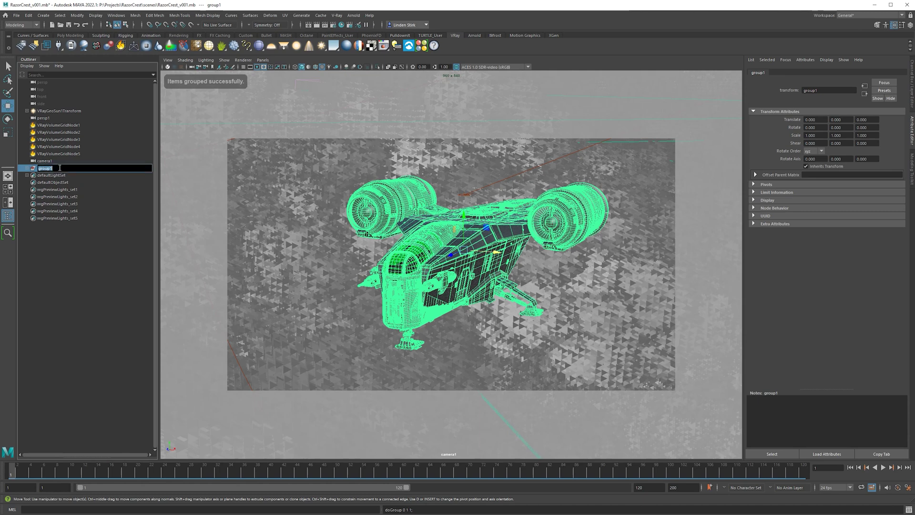
text(razor_crest)
key(Return)
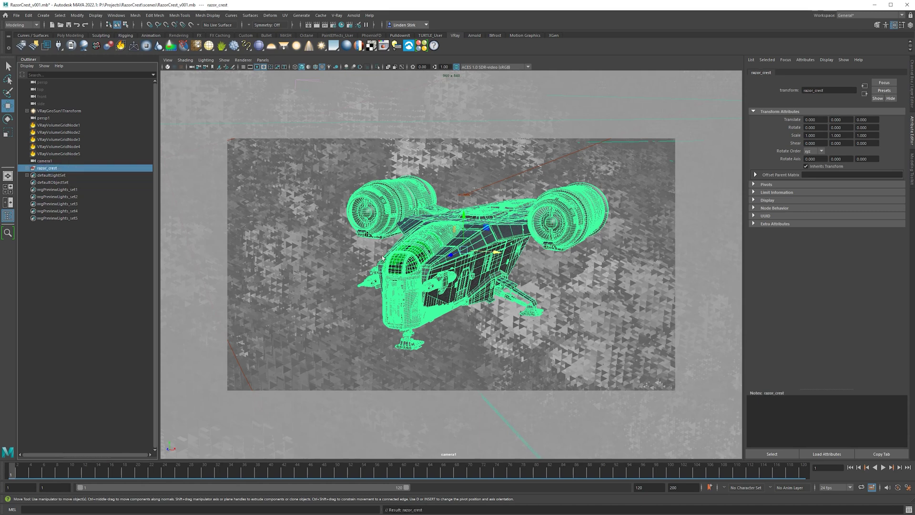
key(e)
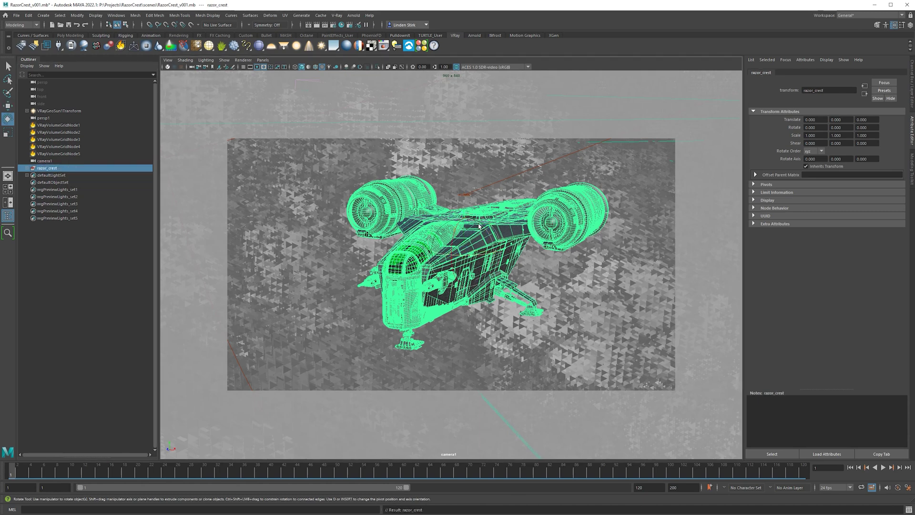
drag(487, 229, 430, 261)
Step: Start the V-Ray interactive render, select camera1 and apply the VRay Physical camera preset
click(167, 67)
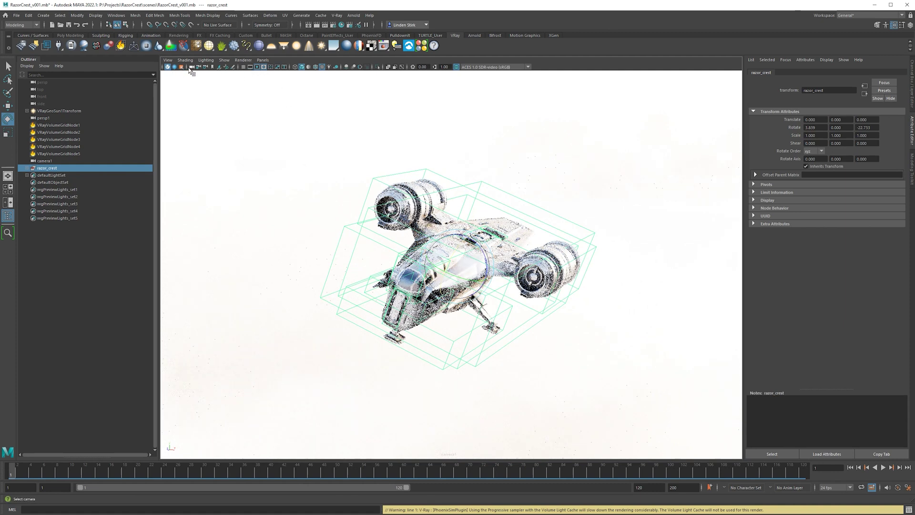
click(191, 68)
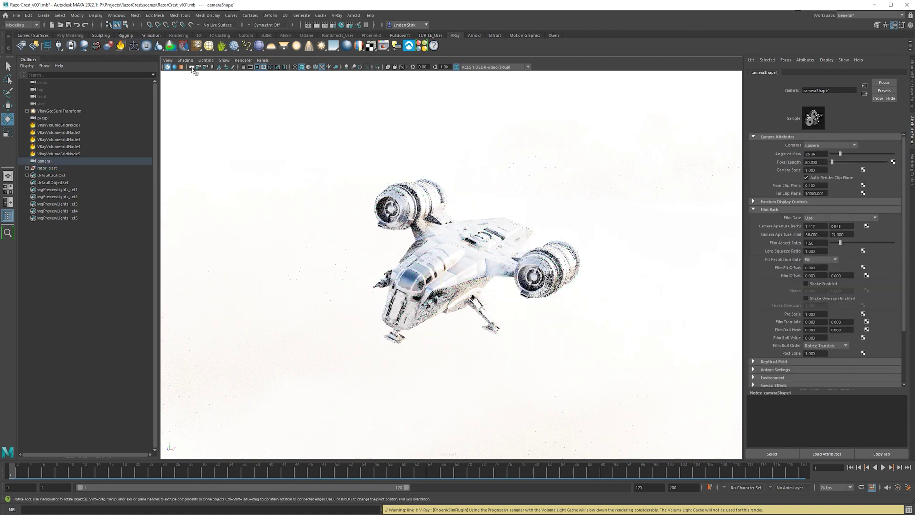
click(805, 61)
mouse_move(814, 88)
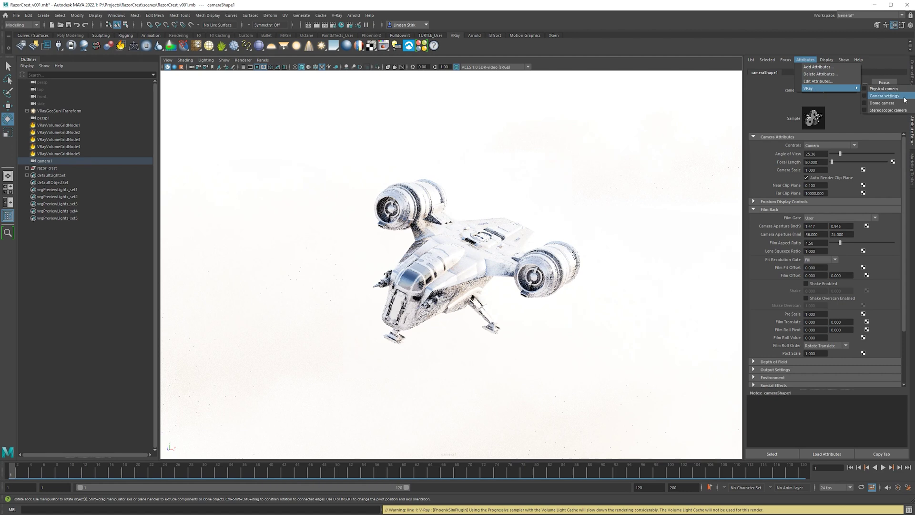
click(889, 90)
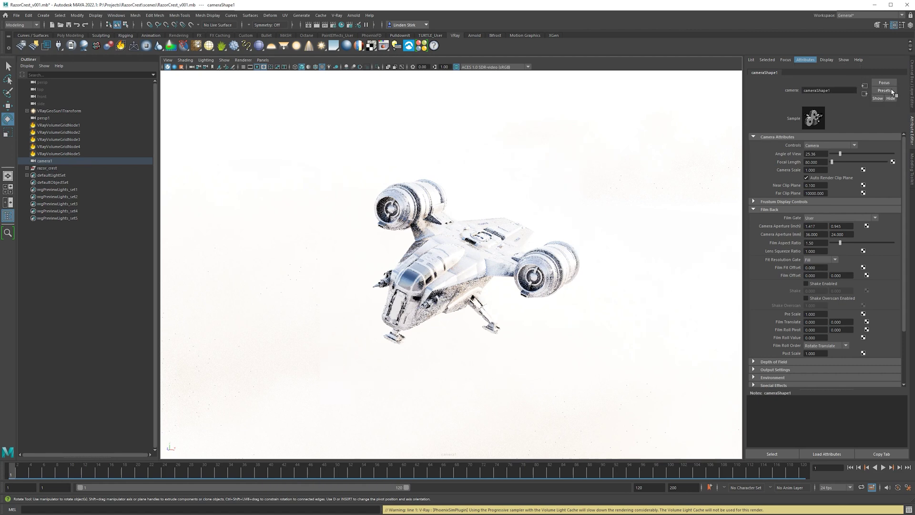
Step: Expand Extra VRay Attributes and set camera1's shutter speed to 200
scroll(849, 312, down, 3)
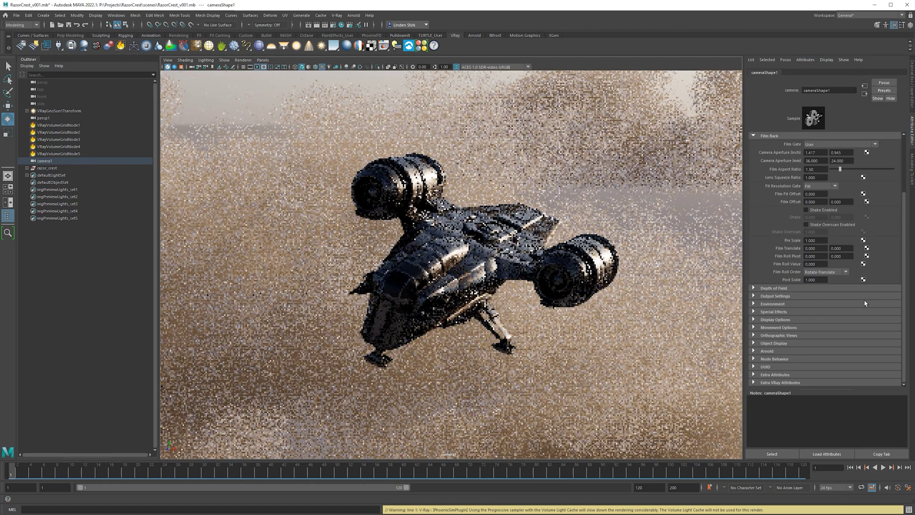
click(790, 382)
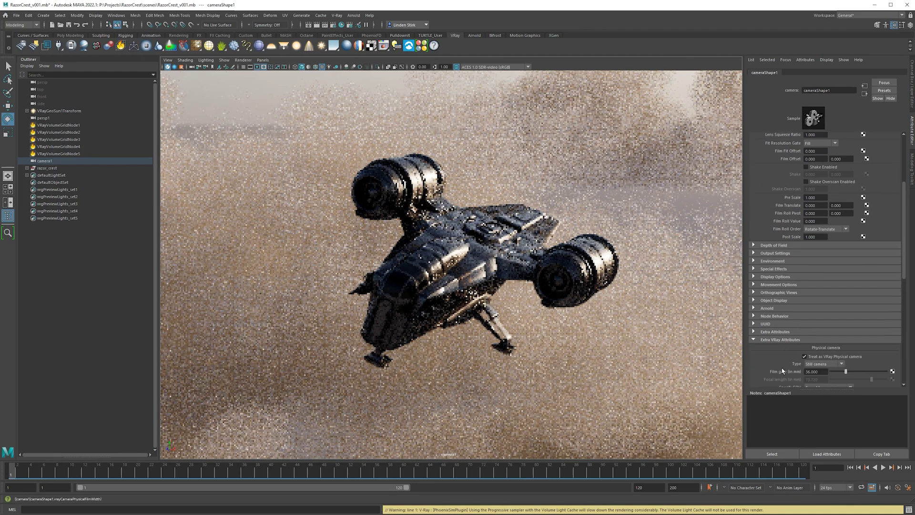
scroll(787, 352, down, 5)
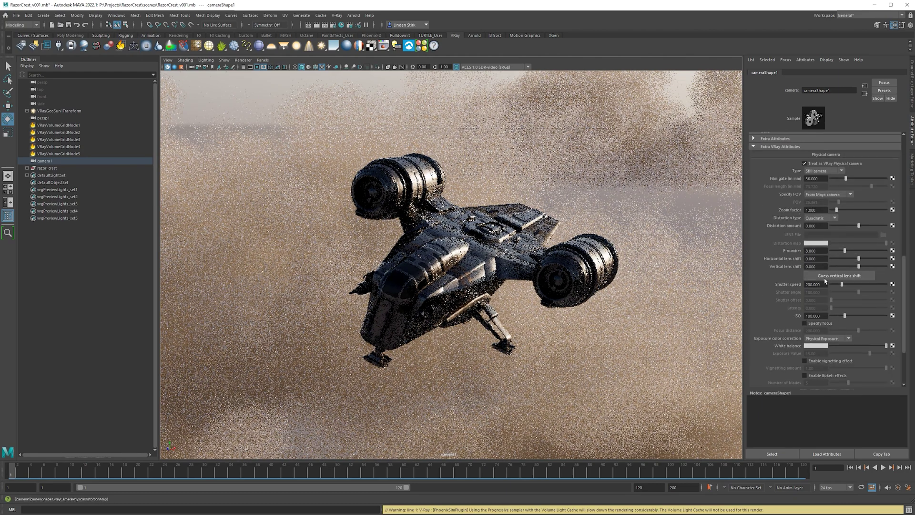
key(Return)
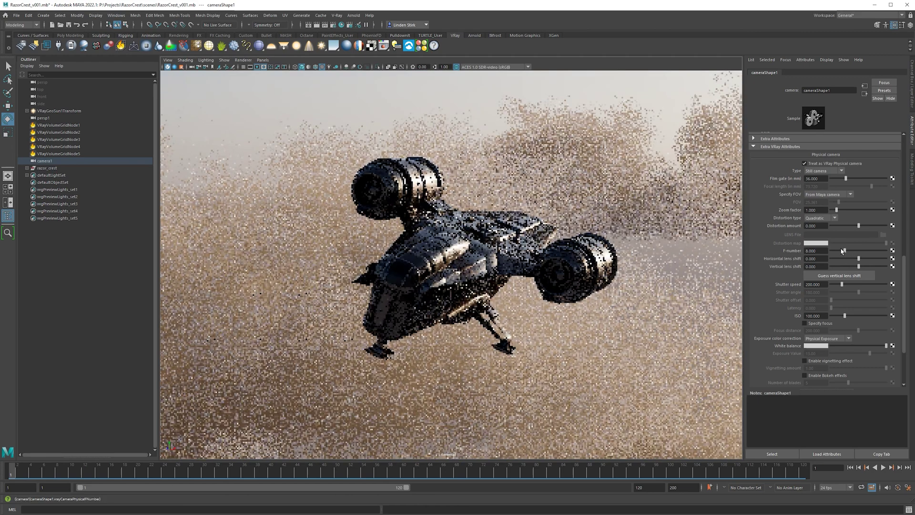
Step: Try an F-number of 4, then settle on F-number 8 for camera1
drag(845, 251, 839, 251)
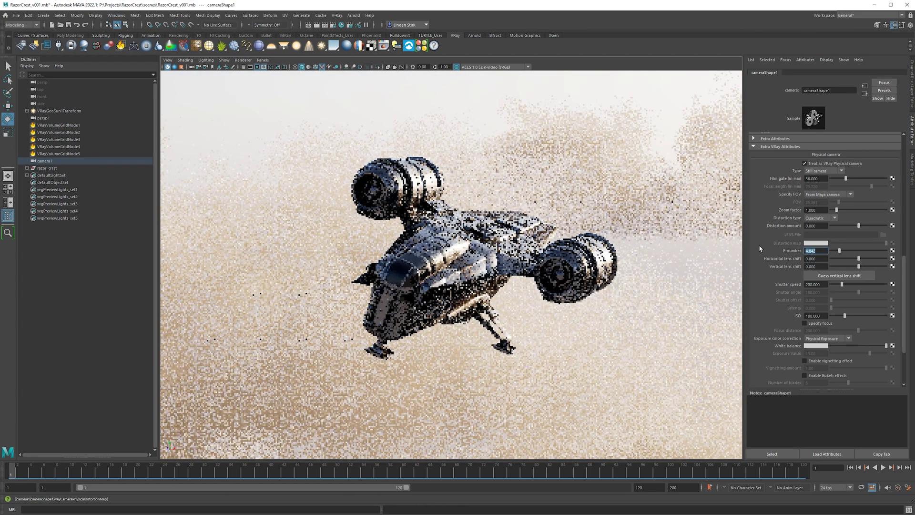
text(4)
key(Return)
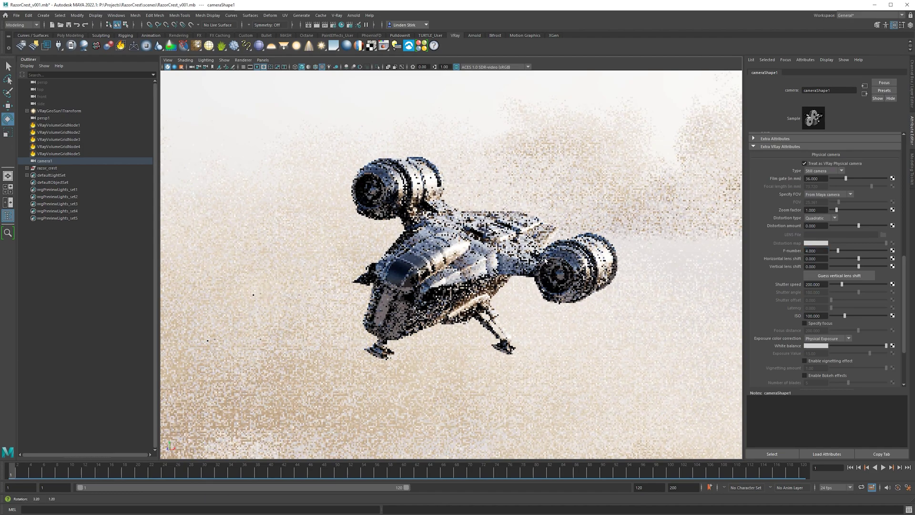
alt+drag(542, 260, 606, 253)
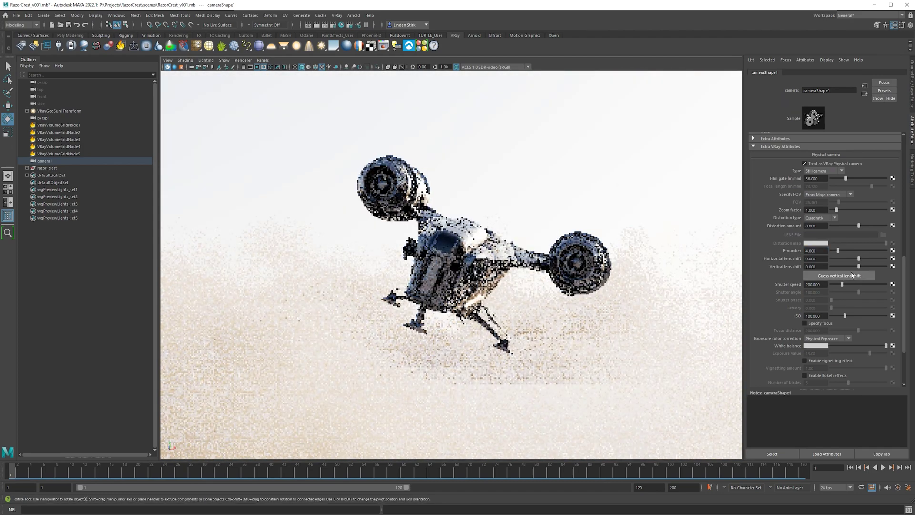
click(852, 275)
text(8)
key(Return)
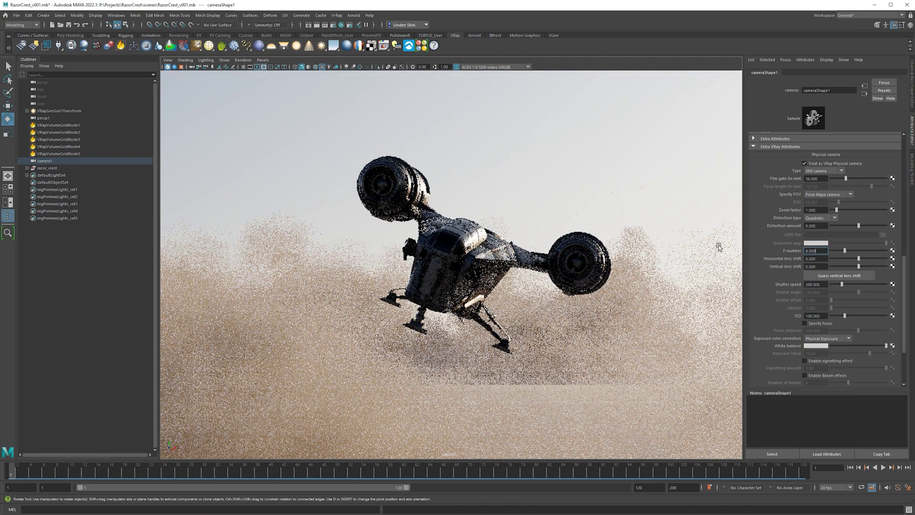
alt+drag(596, 228, 673, 223)
Step: Turn on Specify focus with focus distance 200, check the render, then deselect camera1
scroll(805, 307, down, 3)
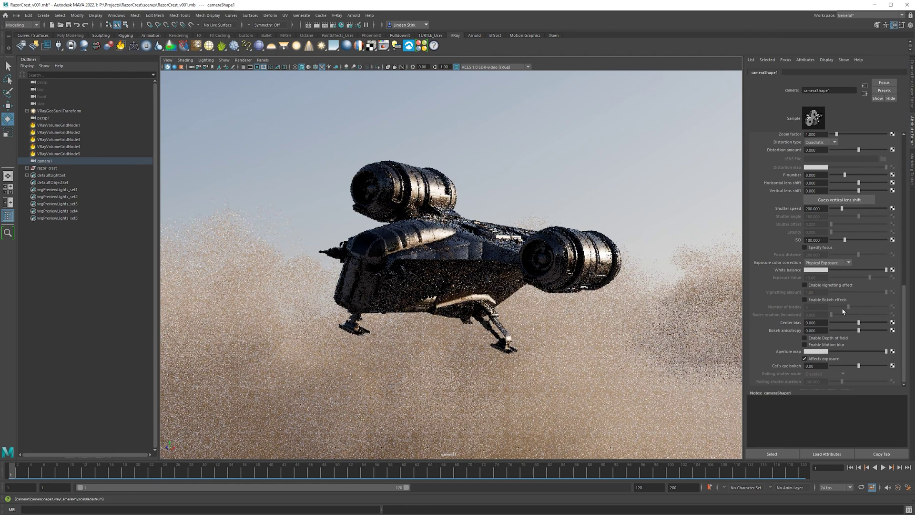
click(818, 248)
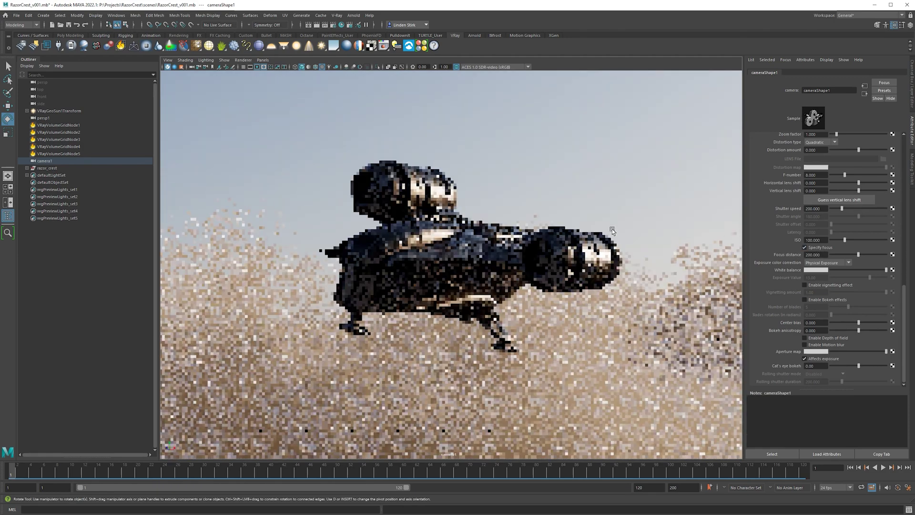
scroll(407, 235, up, 5)
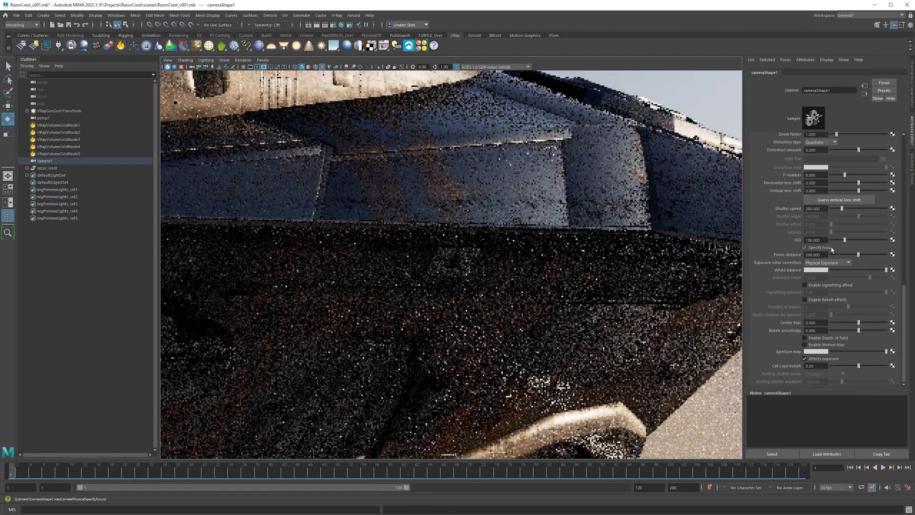
click(830, 248)
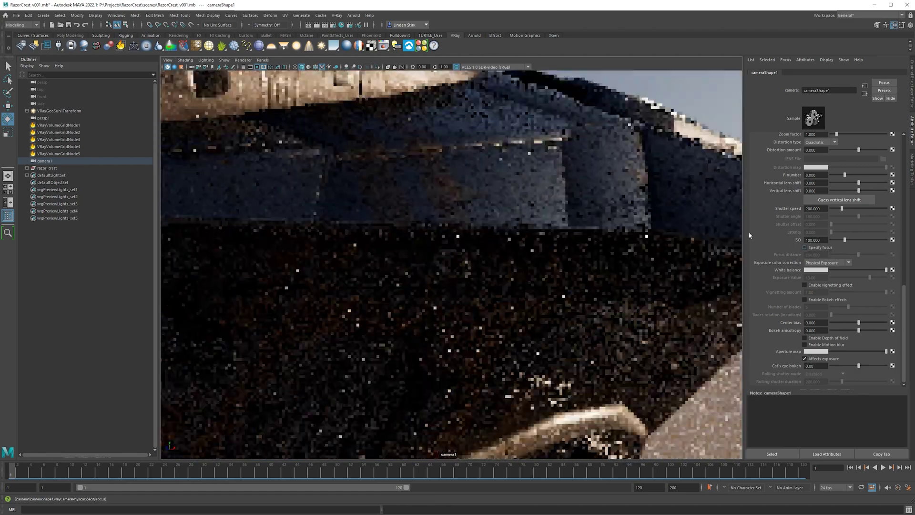
scroll(608, 238, up, 6)
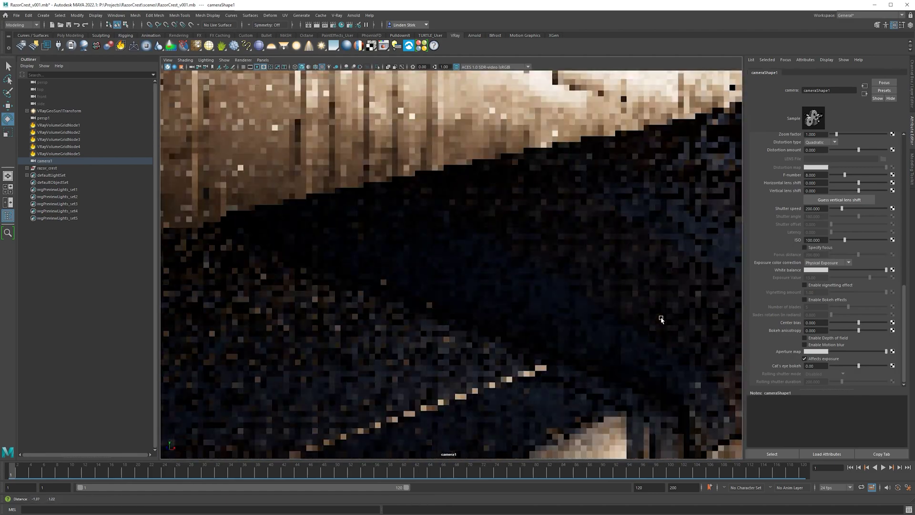
scroll(559, 207, down, 3)
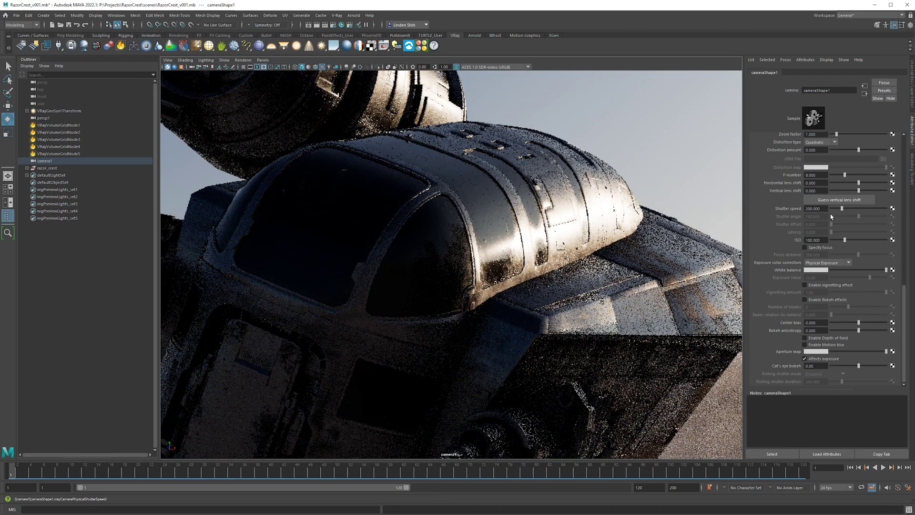
click(819, 247)
scroll(550, 238, down, 5)
alt+drag(550, 238, 527, 218)
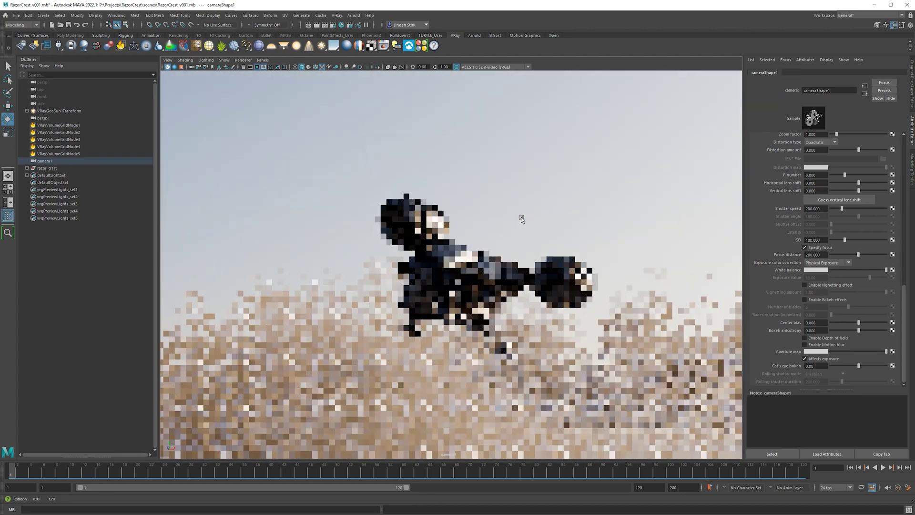
click(521, 218)
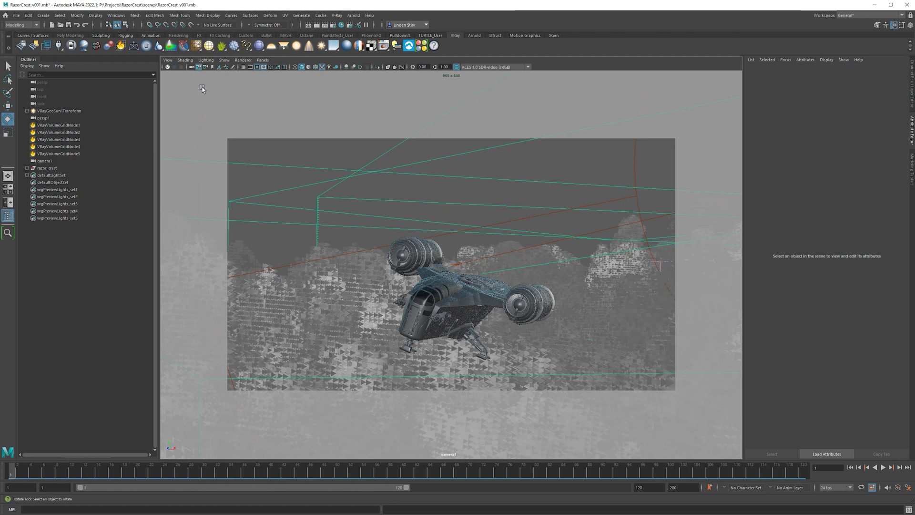
Step: Switch to the four-panel layout with top, camera1, front and side views
alt+drag(428, 198, 412, 202)
key(space)
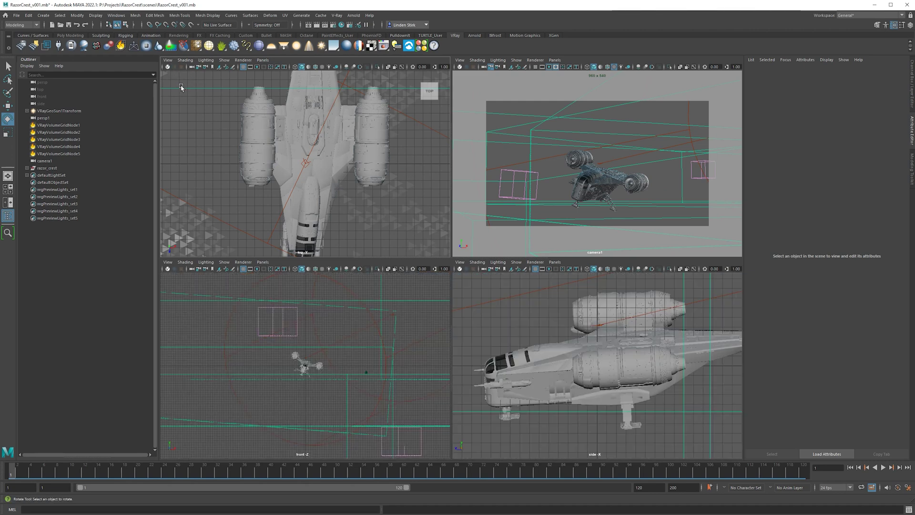
Step: Change the top panel to the persp camera, maximize it, and tumble to look down on the ship
right_click(192, 69)
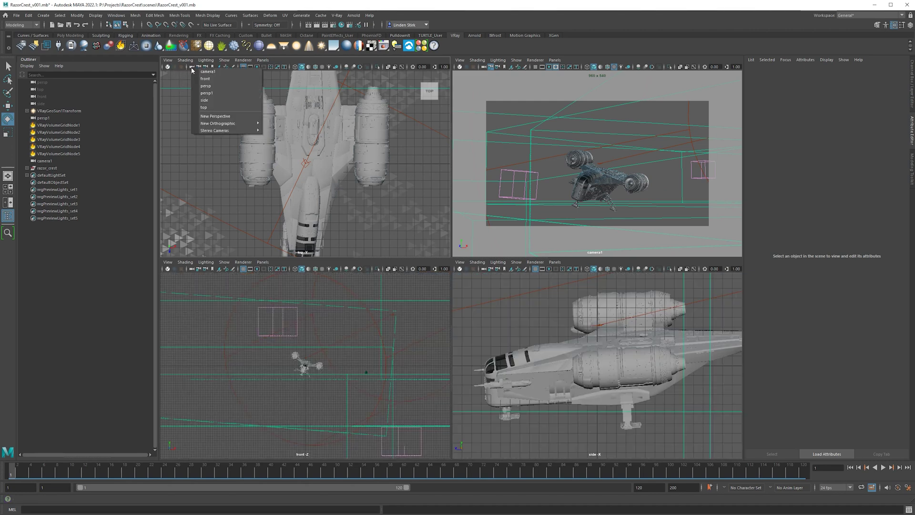
click(216, 86)
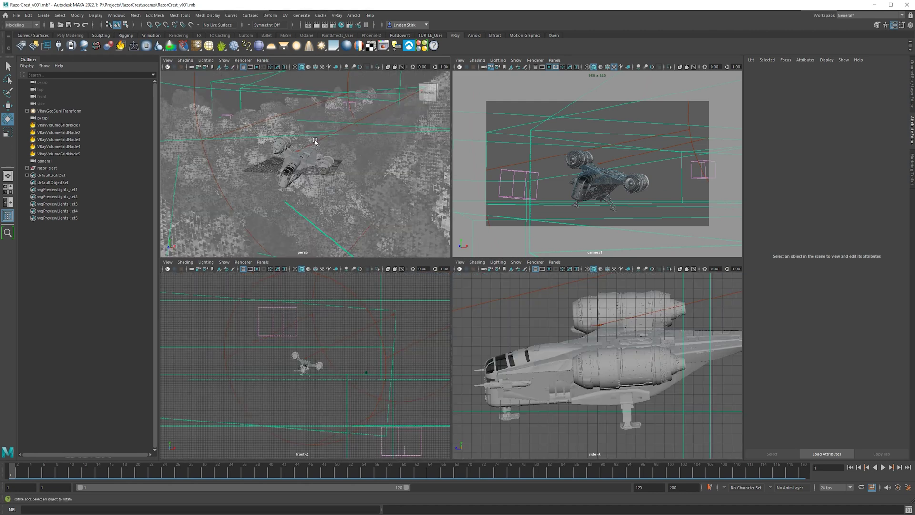
key(space)
alt+drag(315, 142, 363, 187)
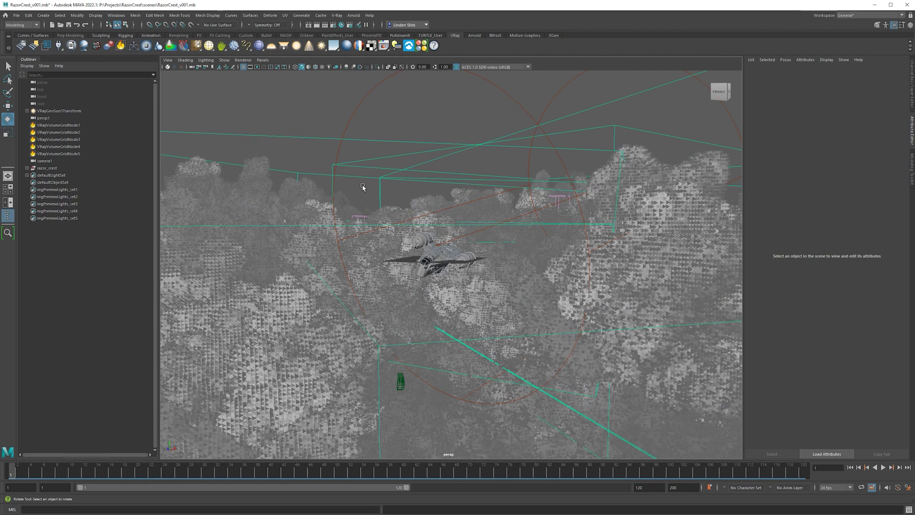